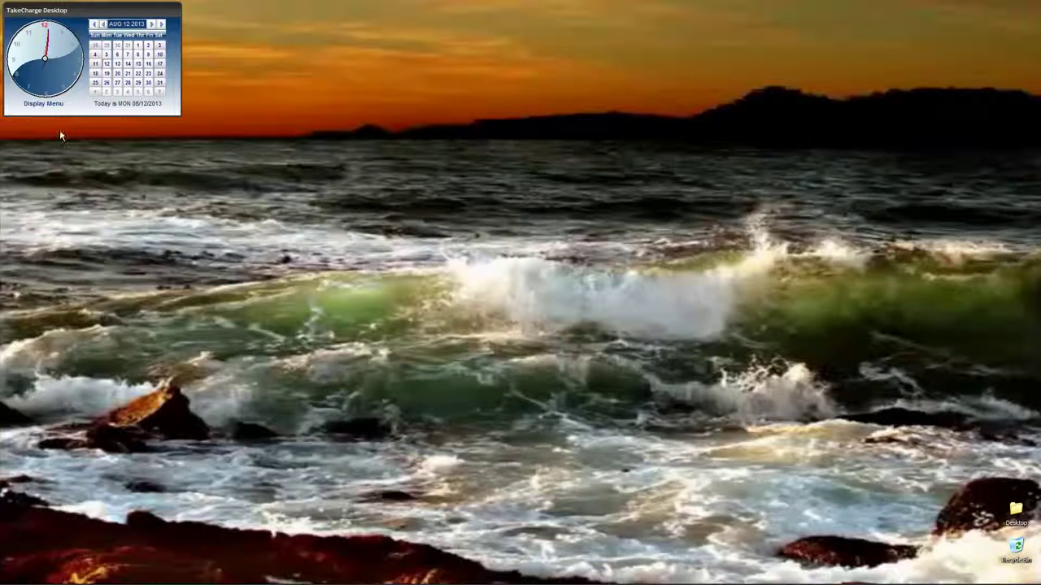
Step: Open the TakeCharge main menu from Display Menu under the clock-and-calendar widget
click(66, 107)
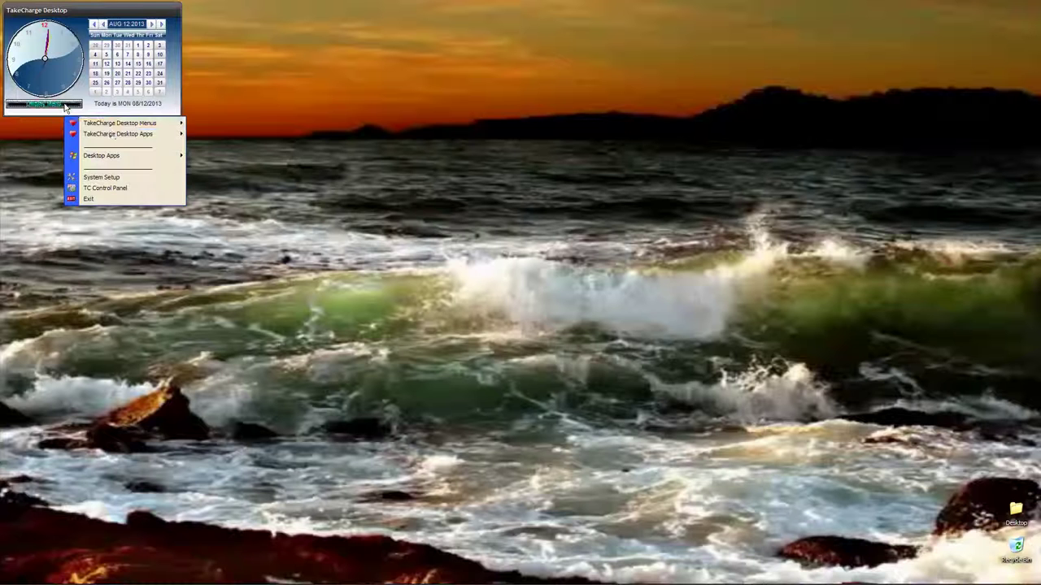
Step: Launch TC Quick Launch Manager to see 7-Zip under Utilities and Paint under Graphics
mouse_move(151, 126)
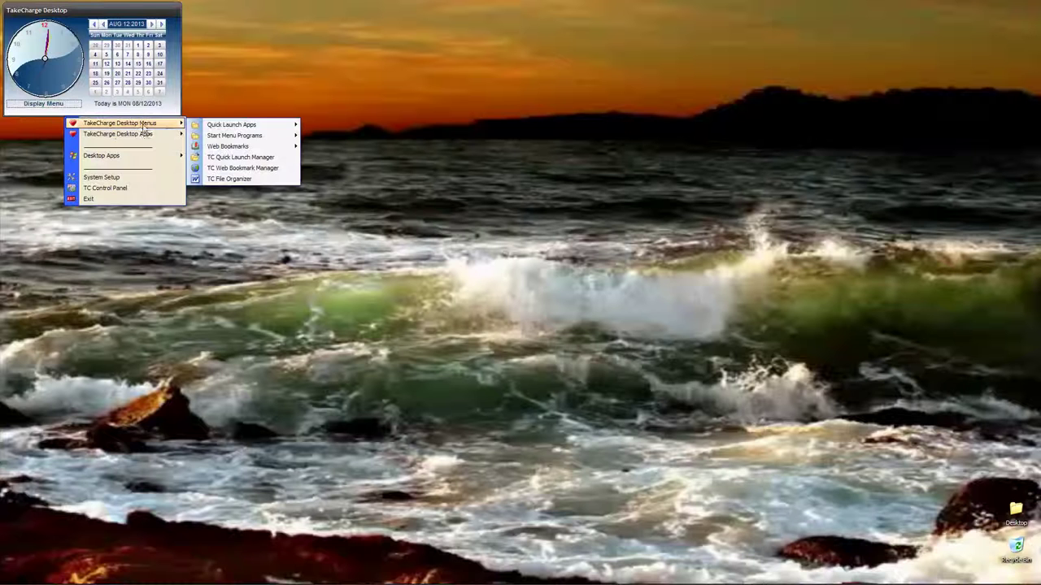
click(278, 159)
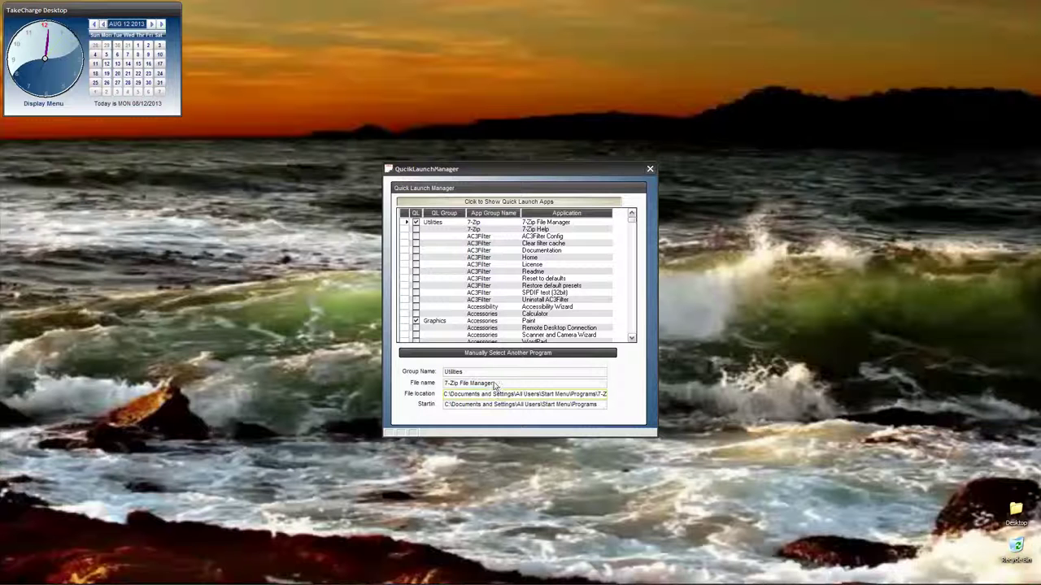
Step: Close the Quick Launch Manager and launch TC File Manager from TakeCharge Desktop Apps
click(650, 171)
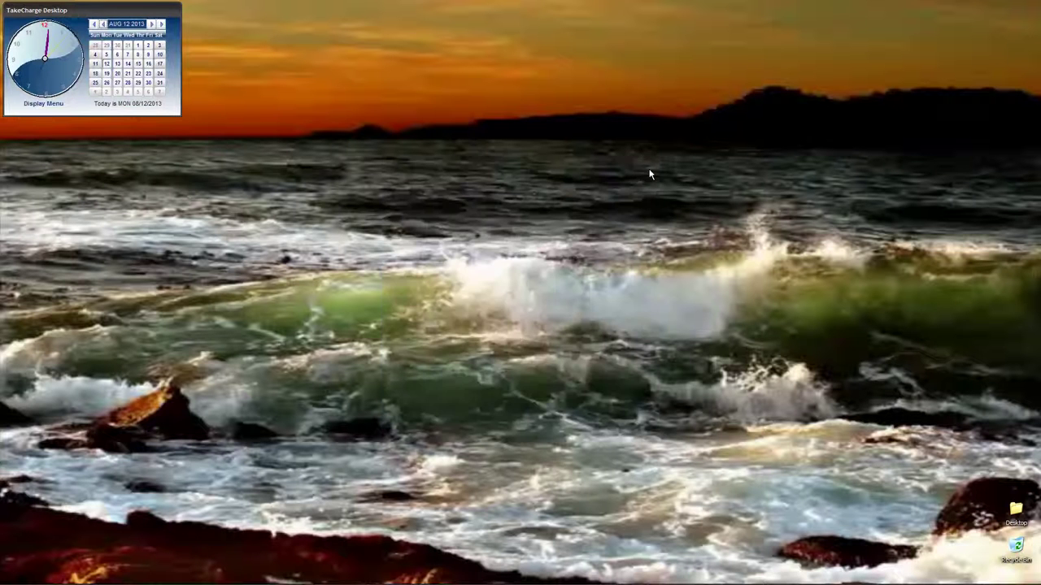
click(43, 103)
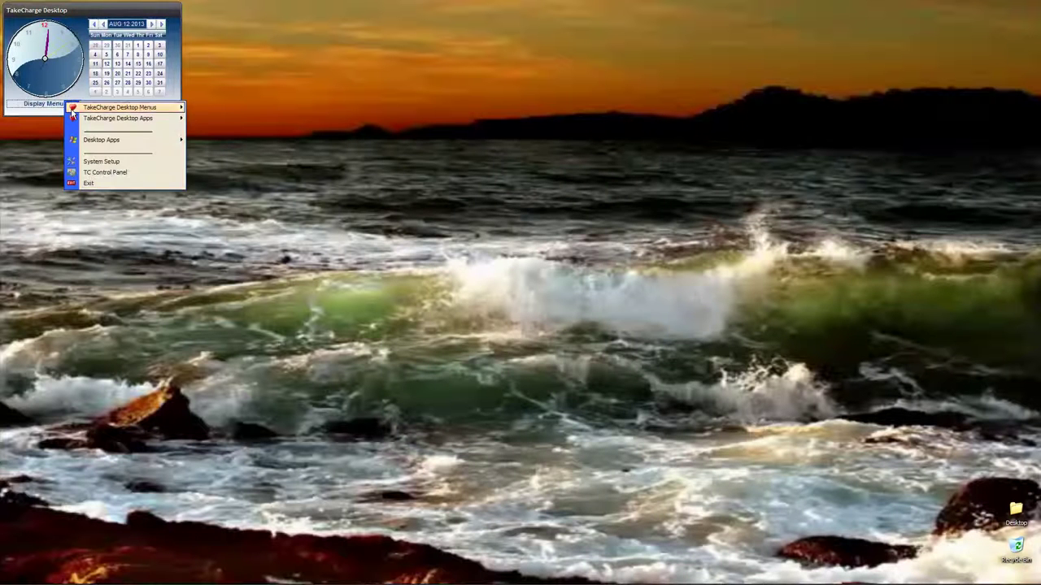
mouse_move(136, 109)
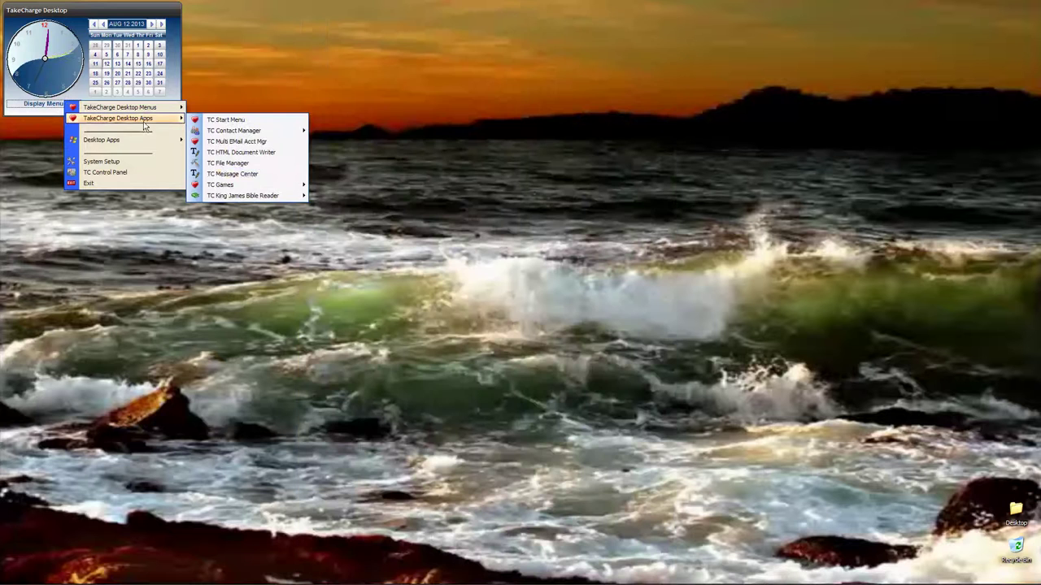
mouse_move(233, 135)
click(244, 163)
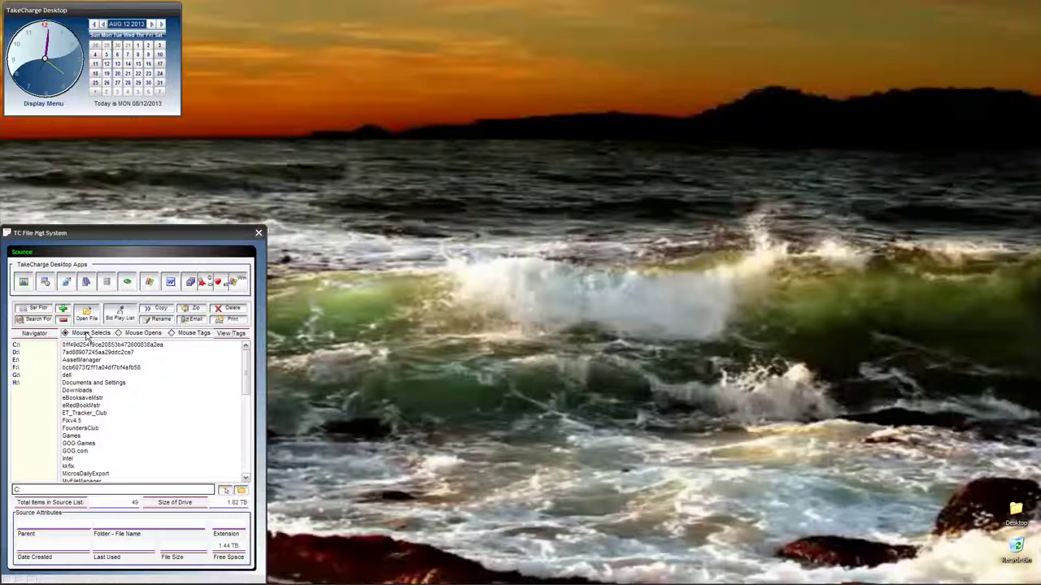
Step: Select the Fixv4.5 folder, choose Copy > Copy, then dismiss the Target window
click(79, 422)
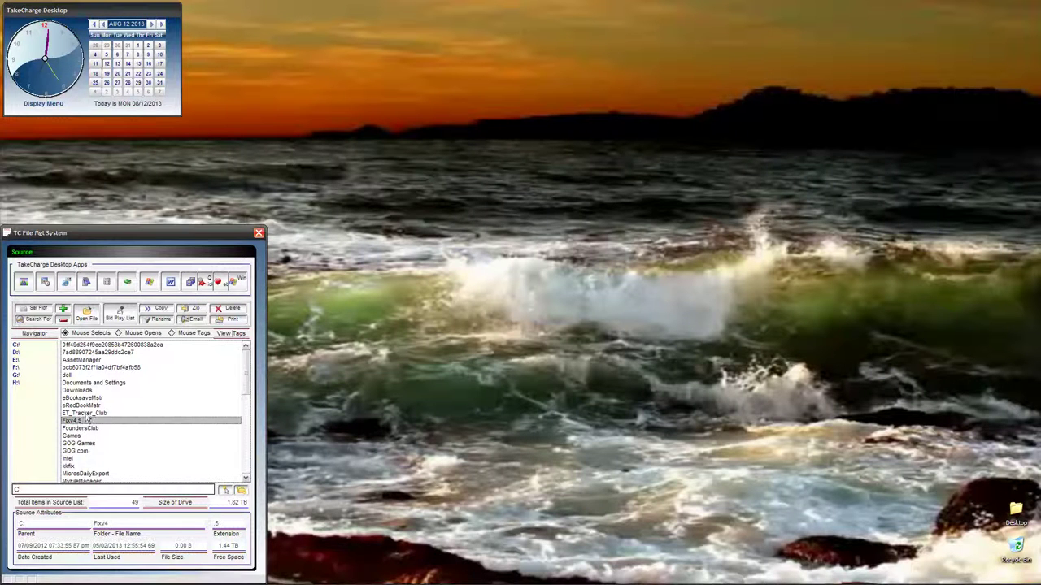
click(162, 310)
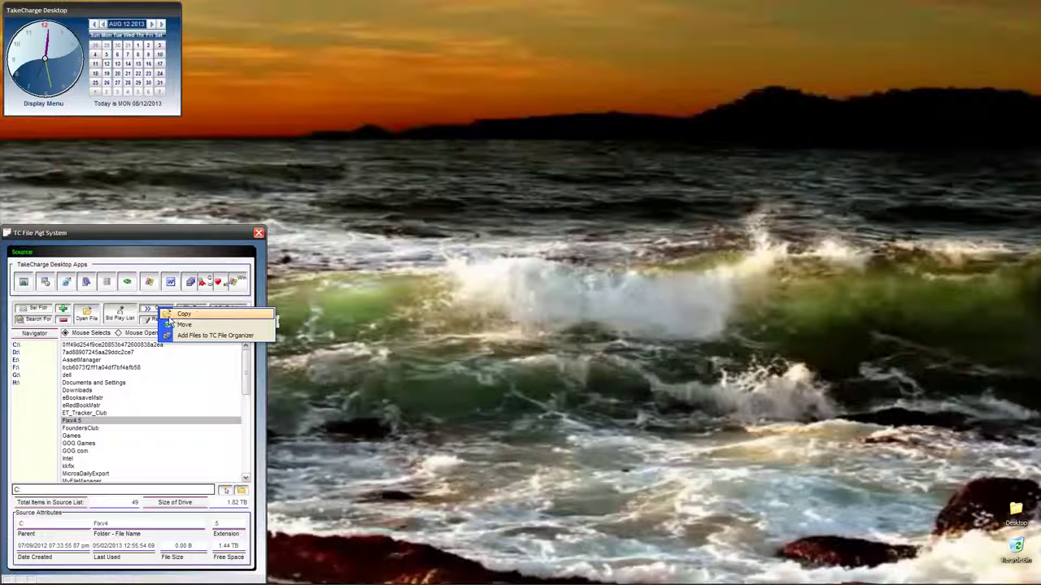
click(192, 315)
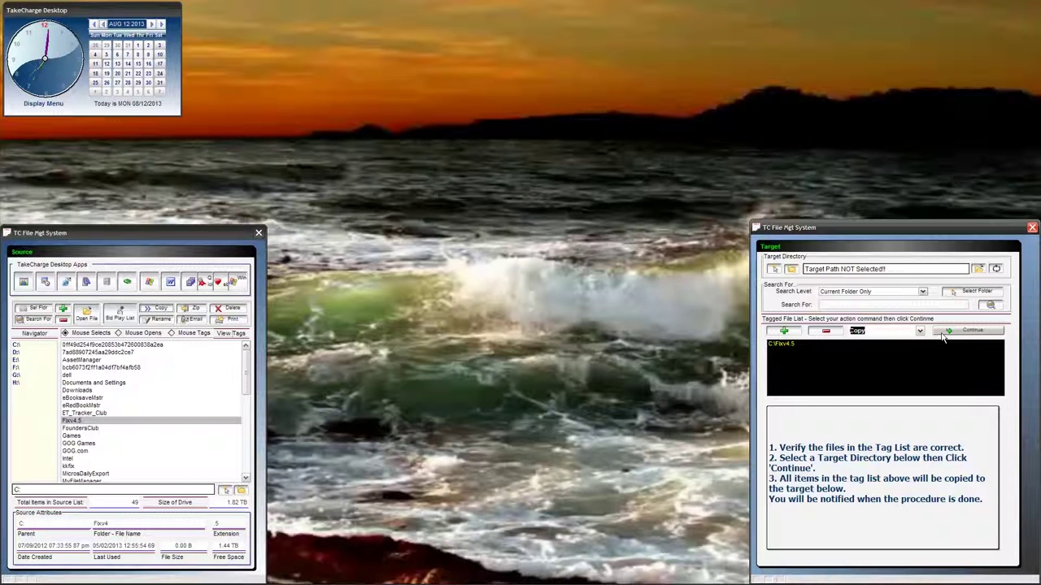
click(1031, 229)
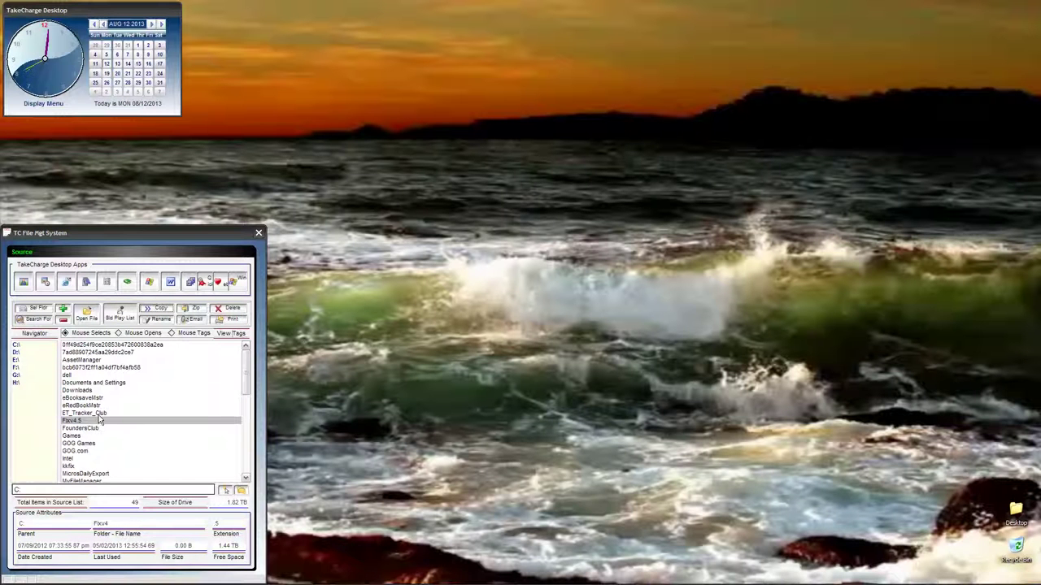
Step: Copy-tag ET_Tracker_Club, dismiss the Target window, and close the TC File Mgt System window
click(157, 311)
click(176, 314)
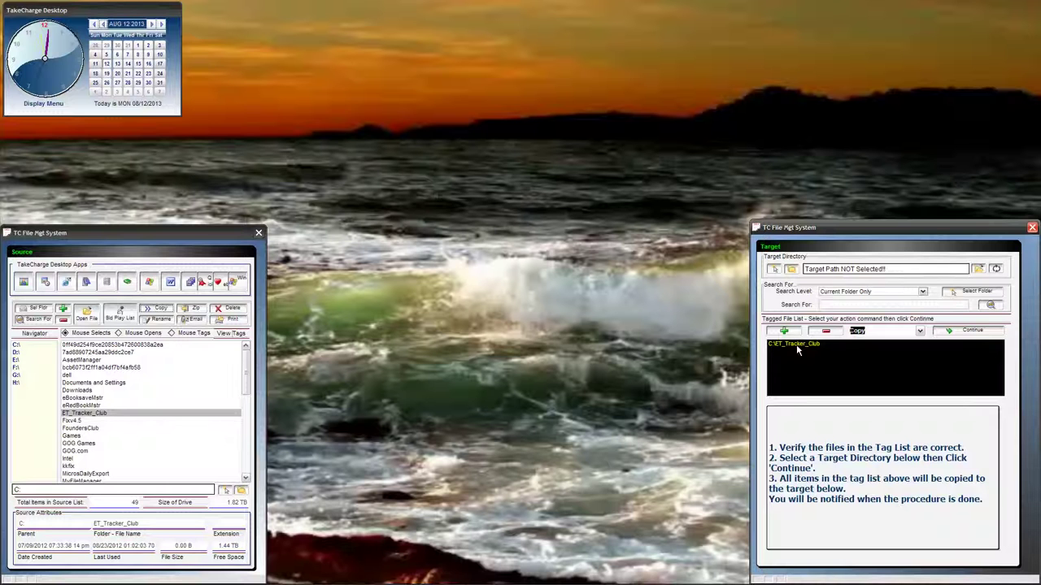
click(1032, 229)
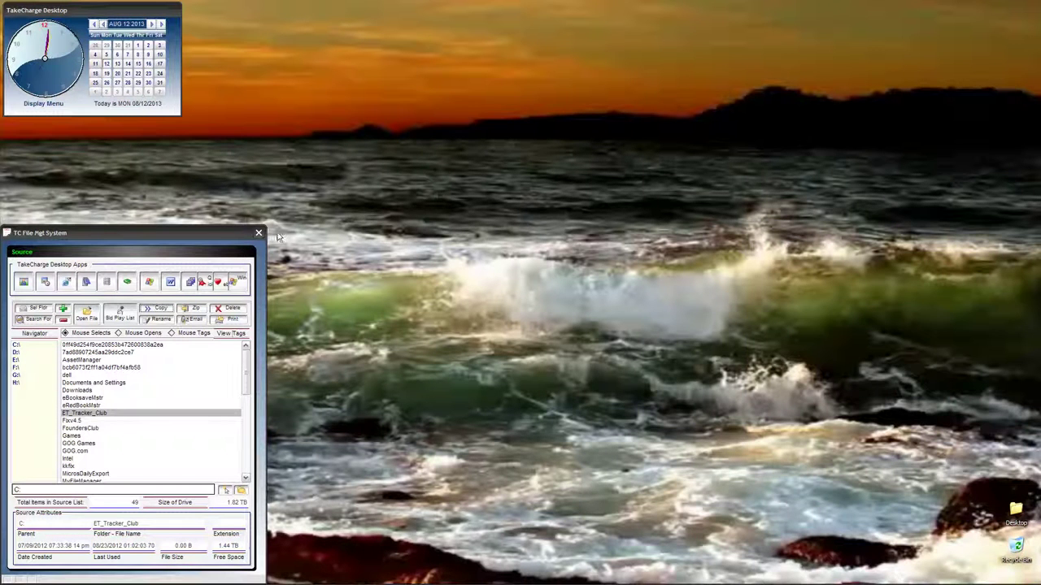
click(257, 233)
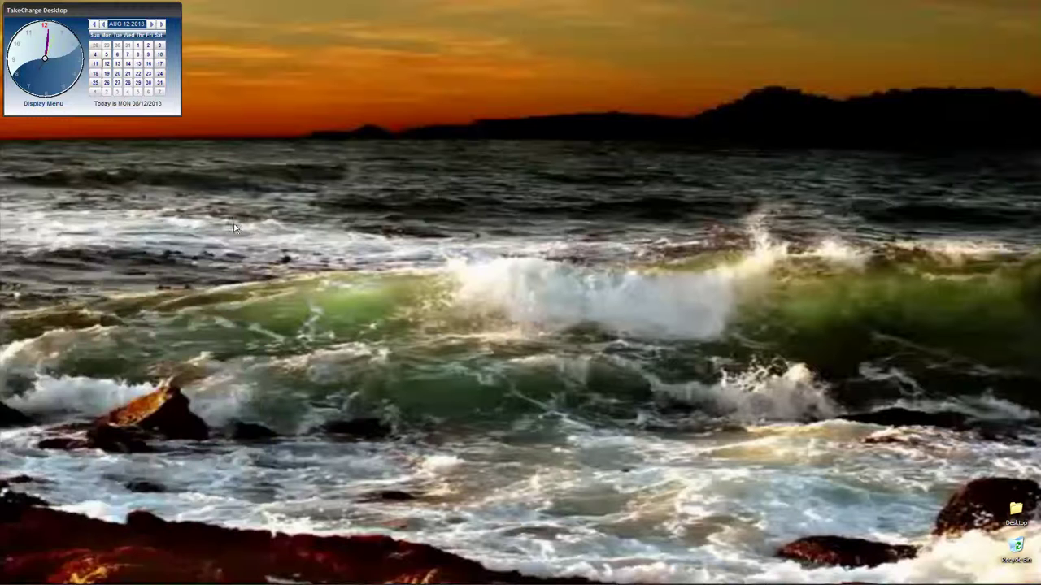
Step: Launch TC File Organizer, showing the Happy_Feet2 .mp4 record set to Media Player
click(66, 105)
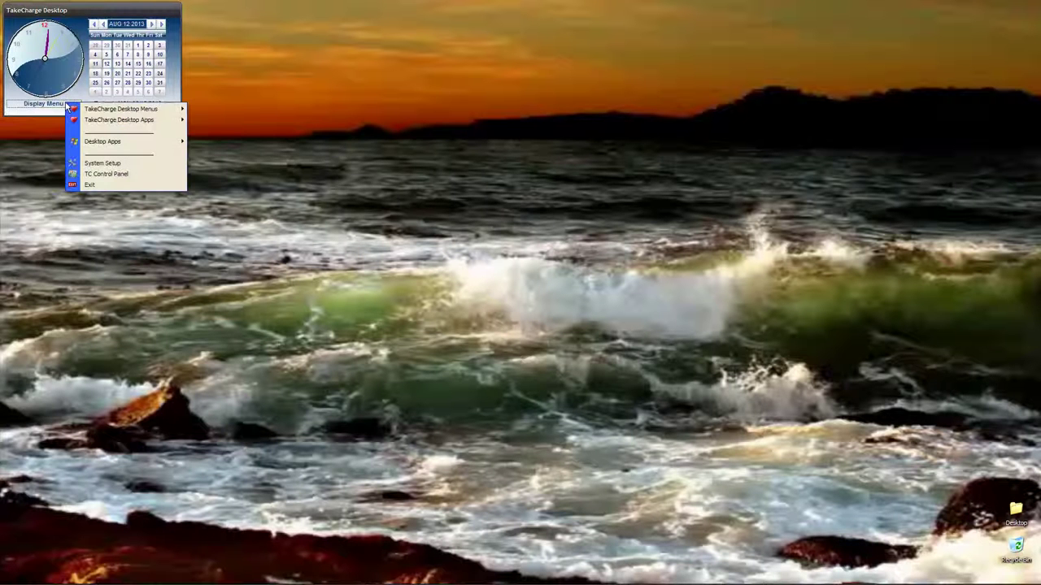
mouse_move(144, 112)
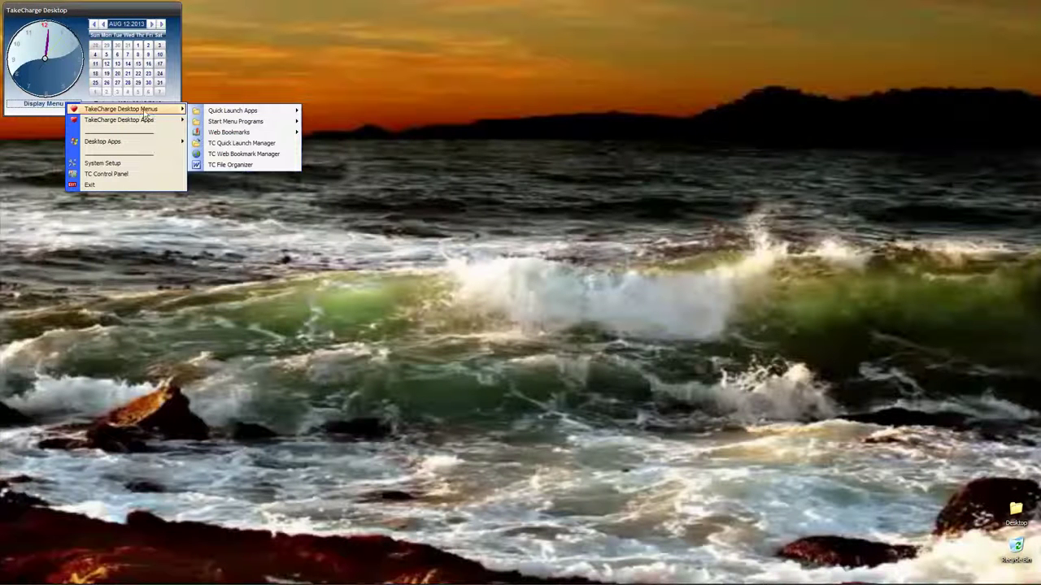
click(244, 165)
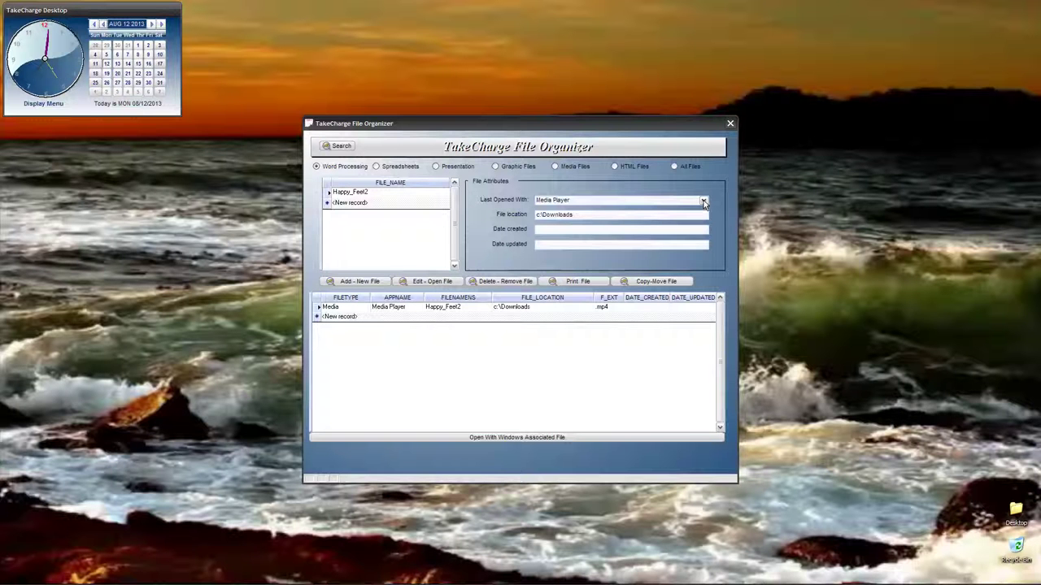
click(432, 282)
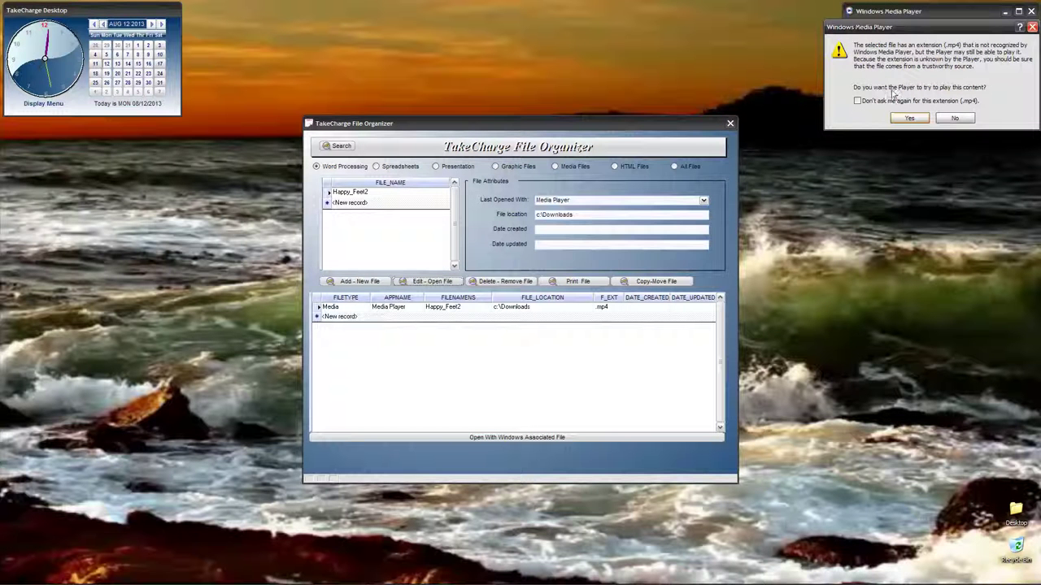
click(958, 119)
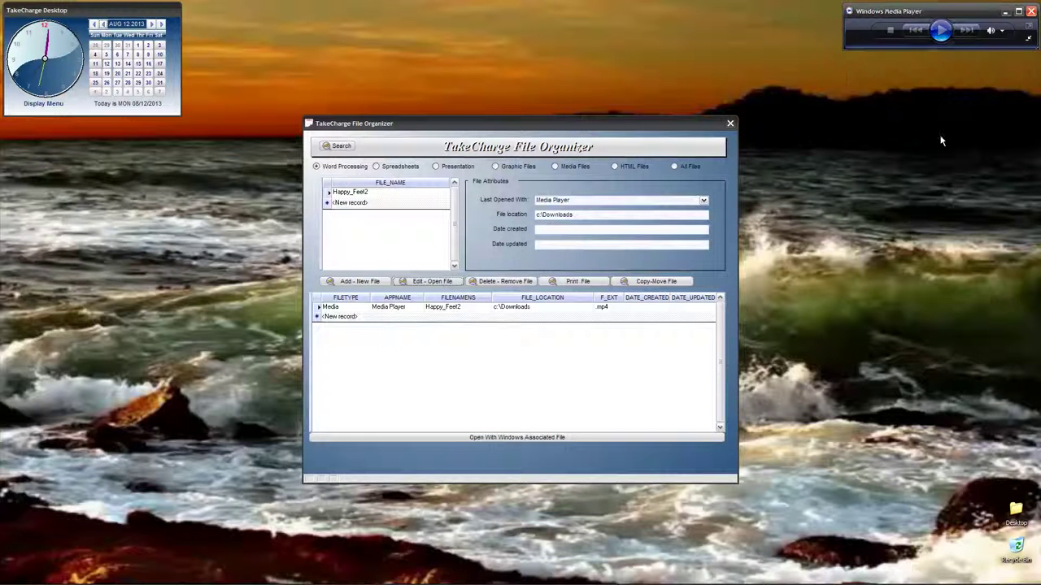
click(1031, 13)
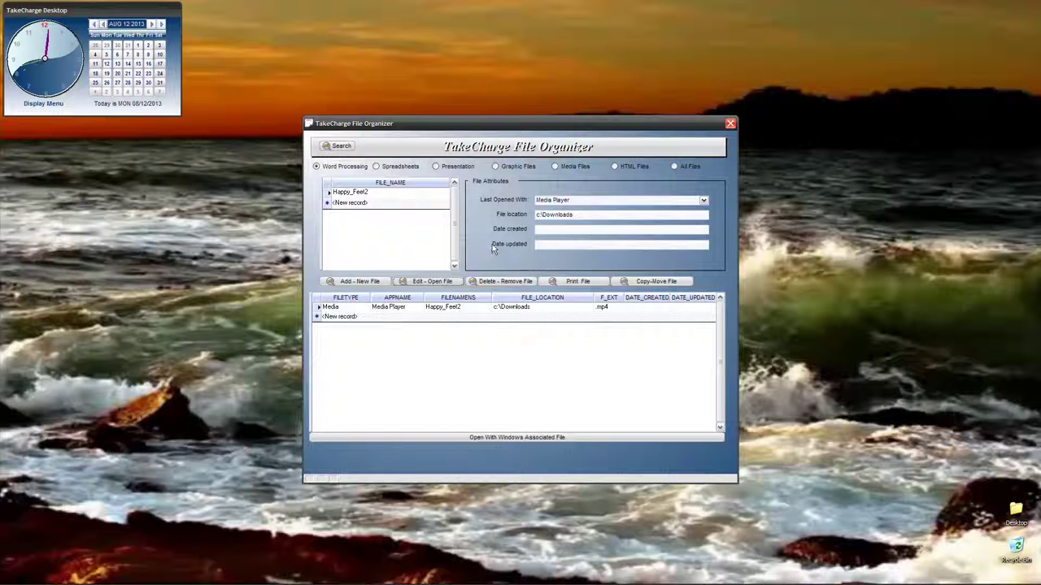
Step: Switch Happy_Feet2 to VLC Player, play it, then close the VLC window
click(705, 202)
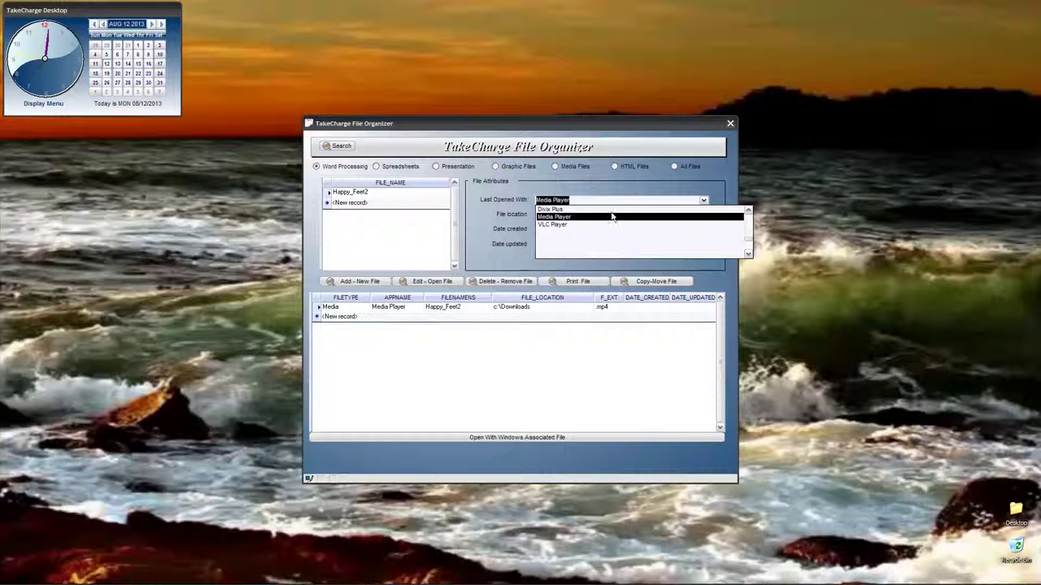
click(559, 224)
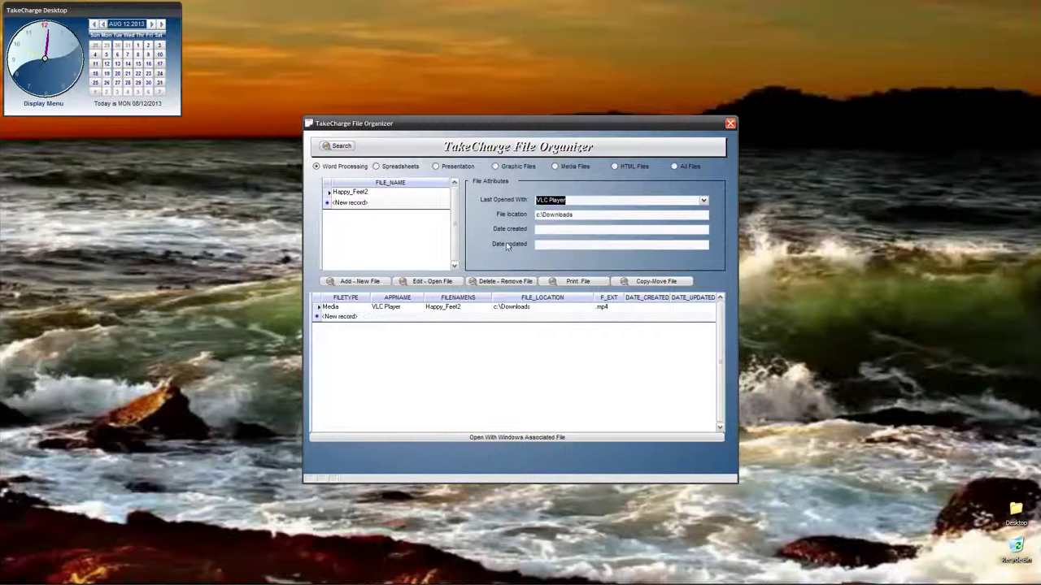
click(443, 285)
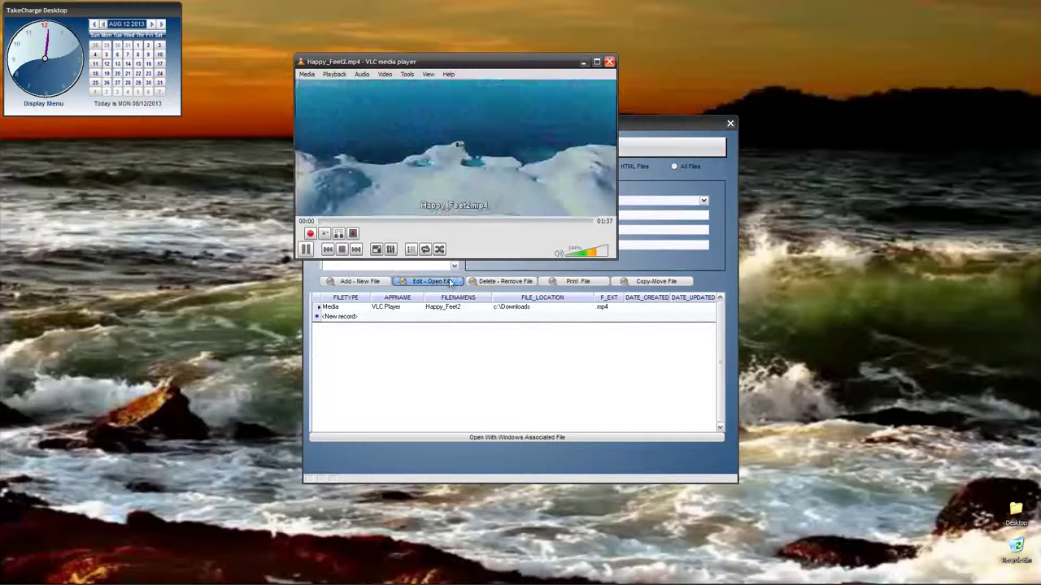
click(609, 62)
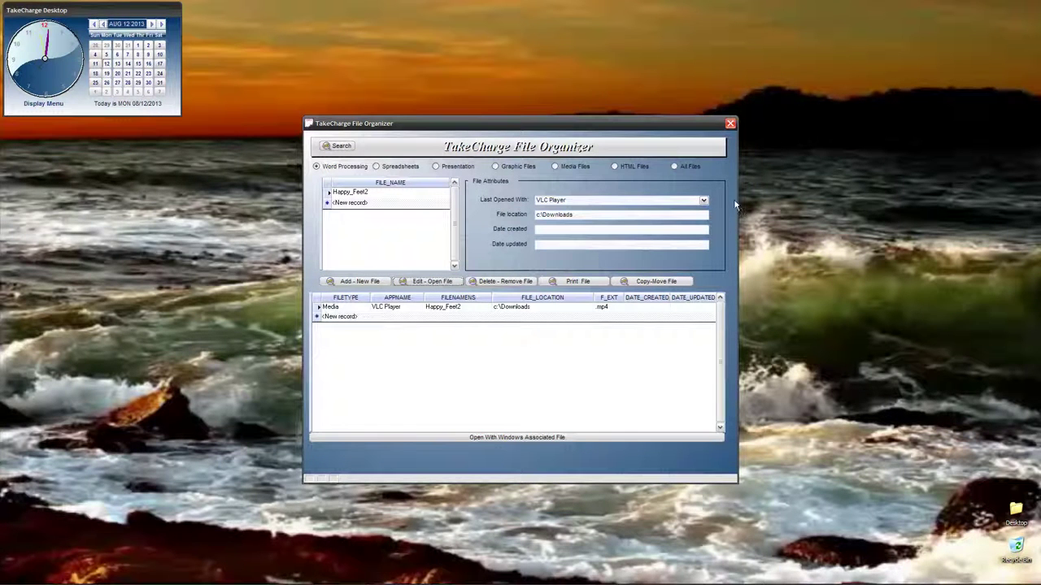
Step: Switch Happy_Feet2 to Divix Plus, play it, then close the DivX window
click(704, 201)
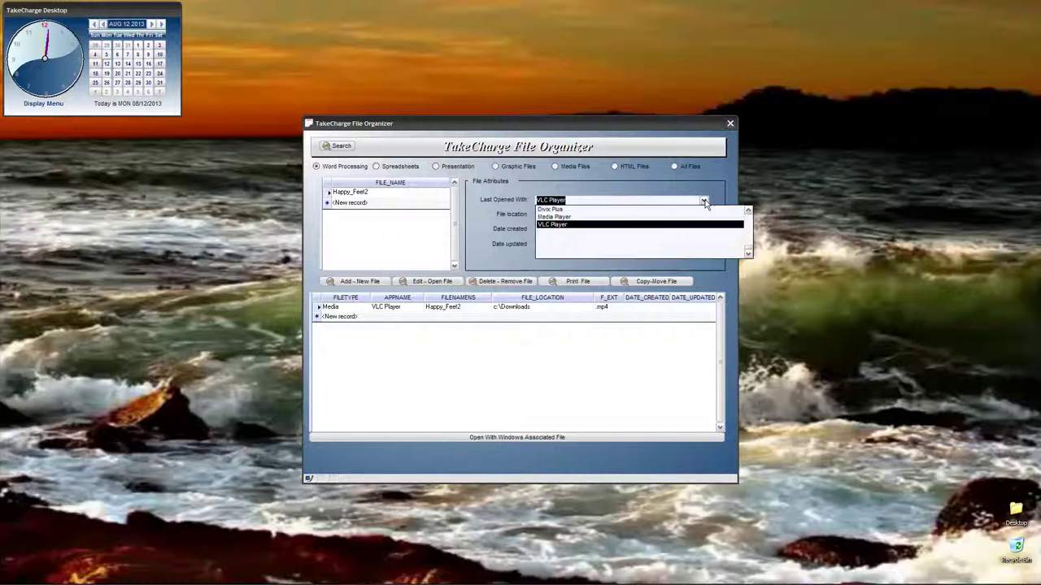
click(609, 210)
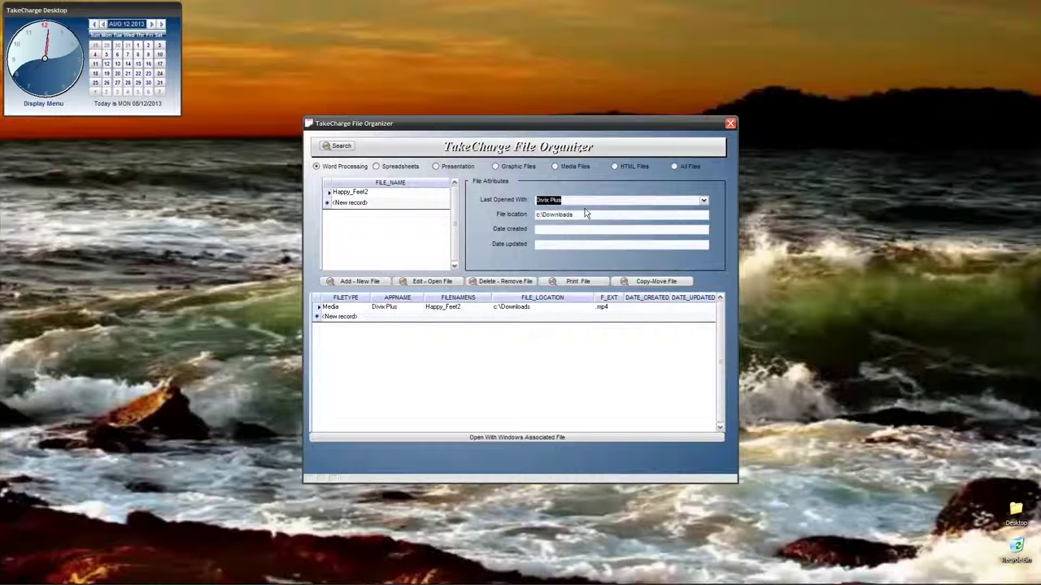
click(450, 285)
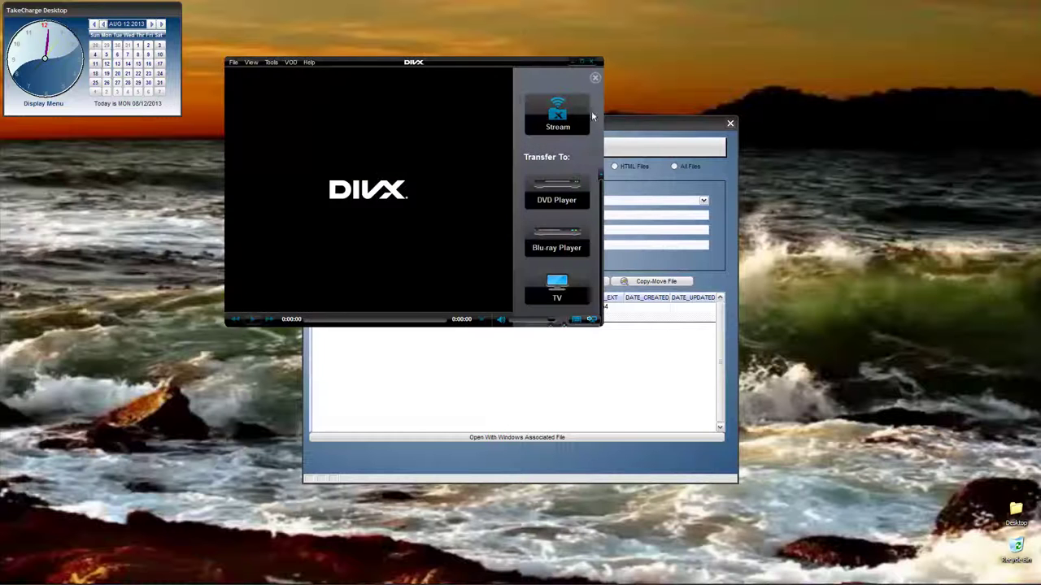
click(592, 62)
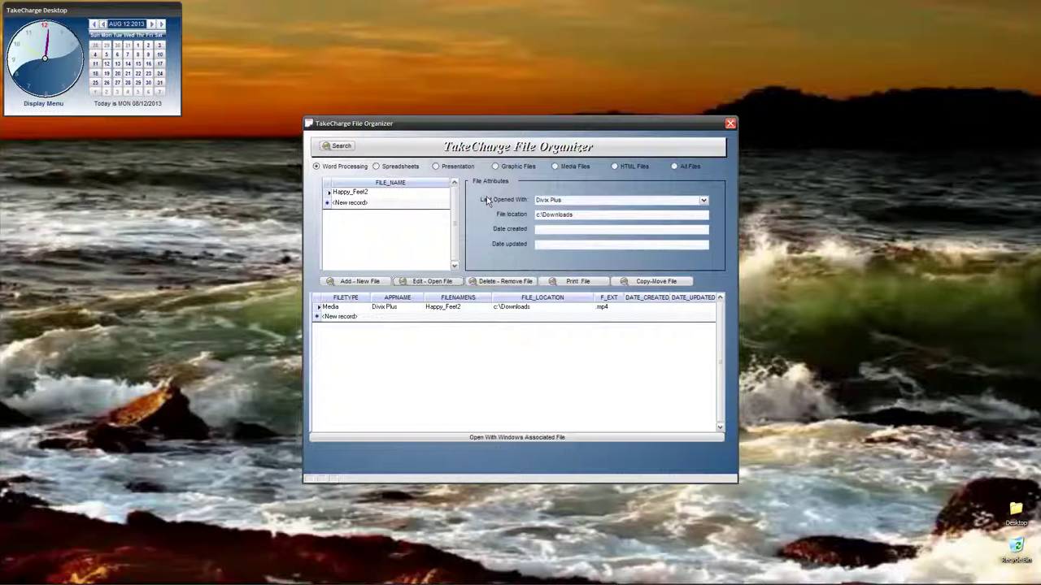
Step: Close File Organizer, restore Alpha Five, and review APPNAME's Setup and Choices properties without changes
click(729, 122)
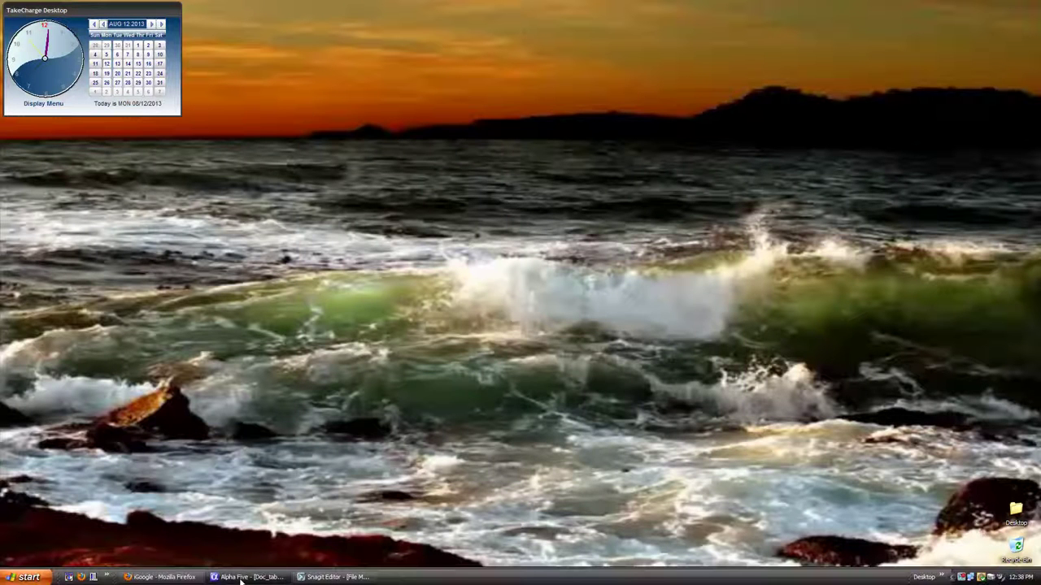
click(242, 578)
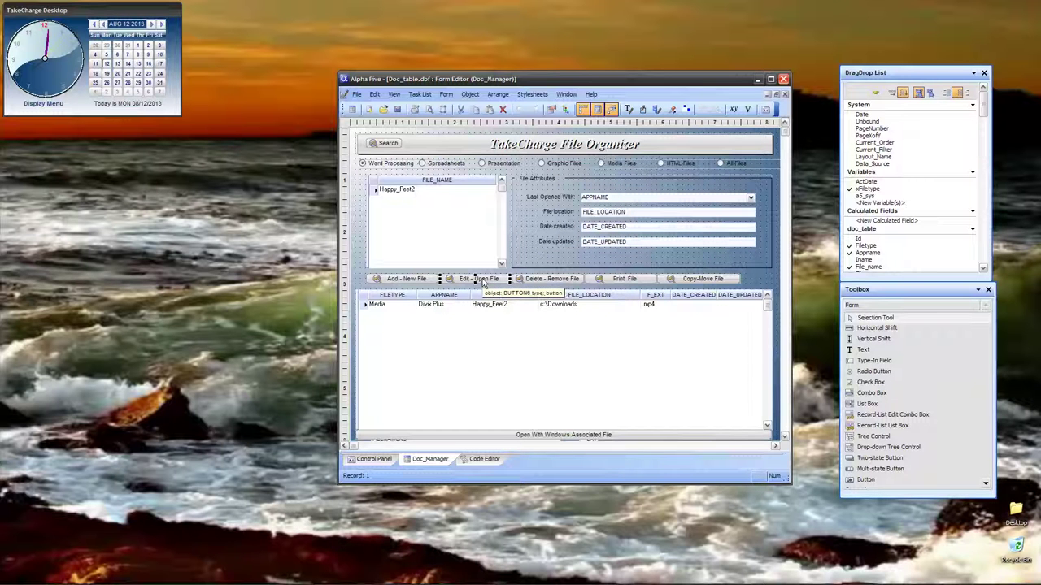
click(651, 200)
right_click(650, 200)
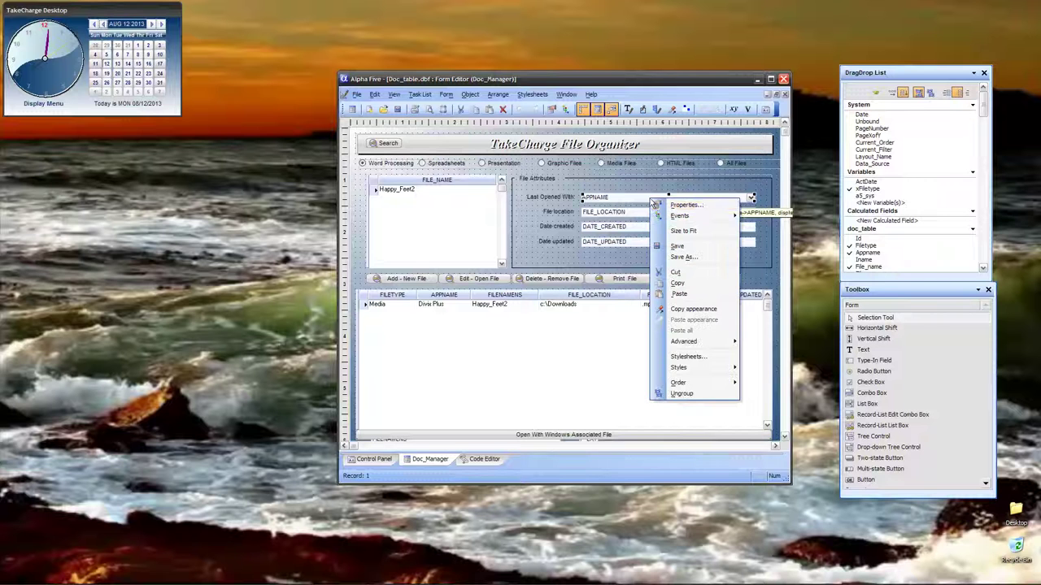
click(674, 206)
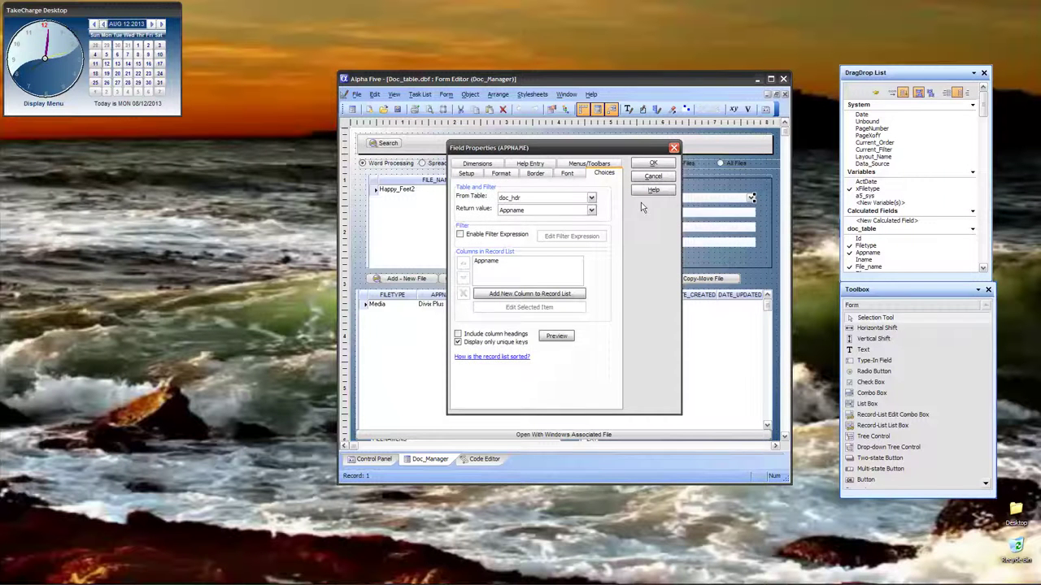
click(468, 174)
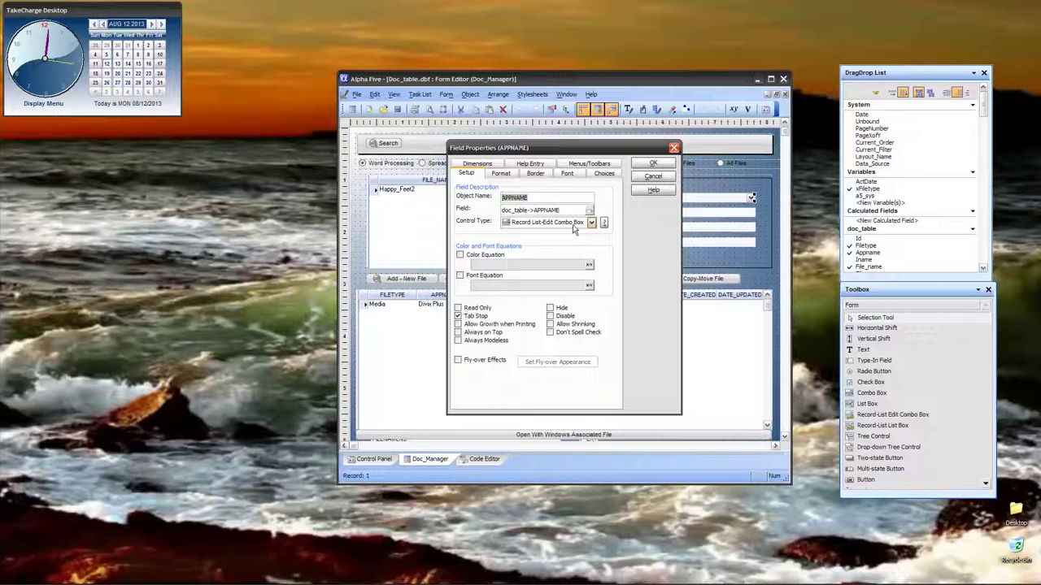
click(603, 175)
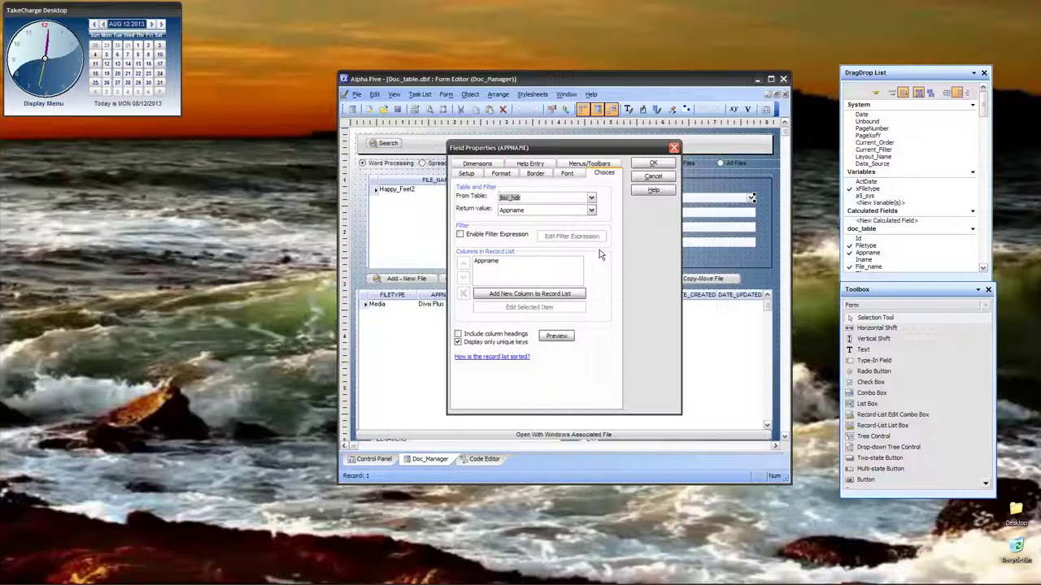
click(661, 178)
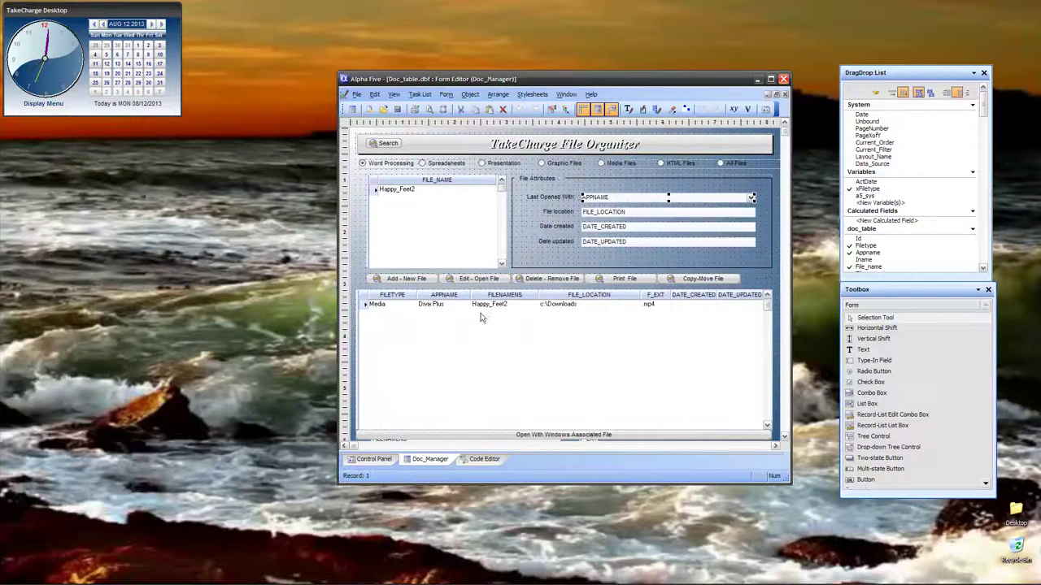
Step: Open the Edit - Open File button's Events > OnPush script in the Code Editor
click(490, 283)
right_click(490, 281)
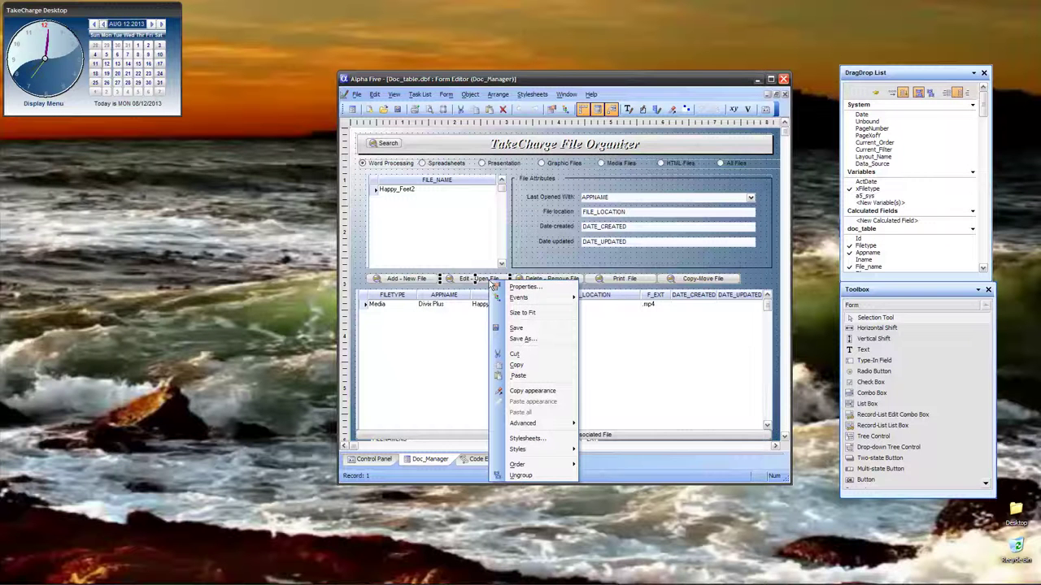
mouse_move(527, 301)
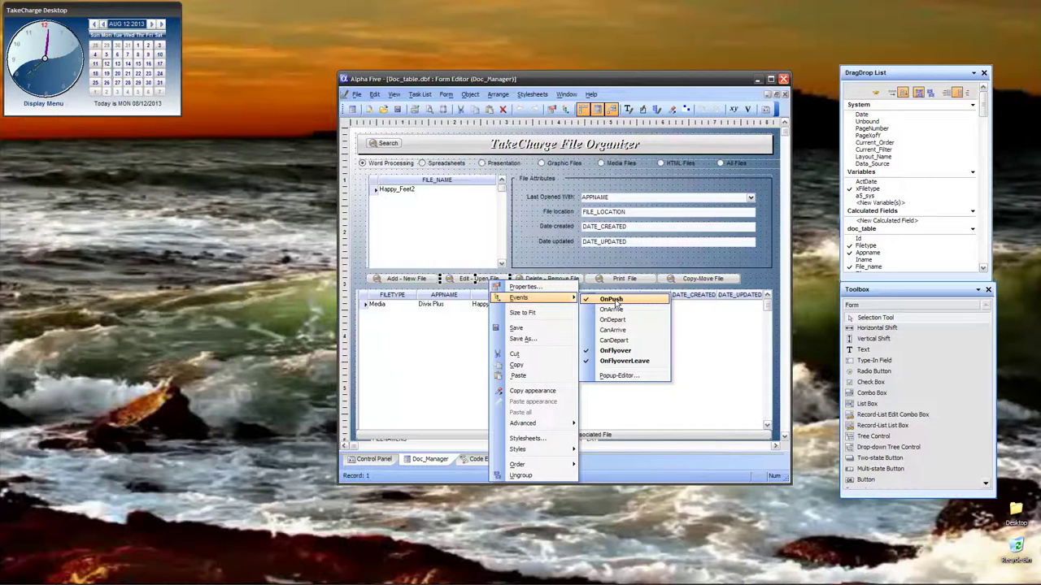
click(611, 300)
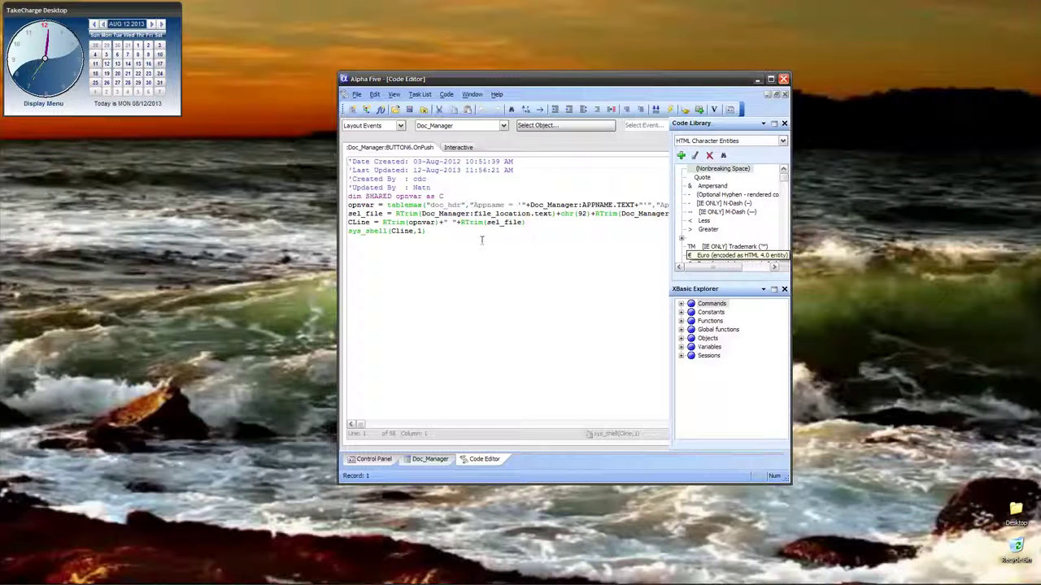
mouse_move(224, 581)
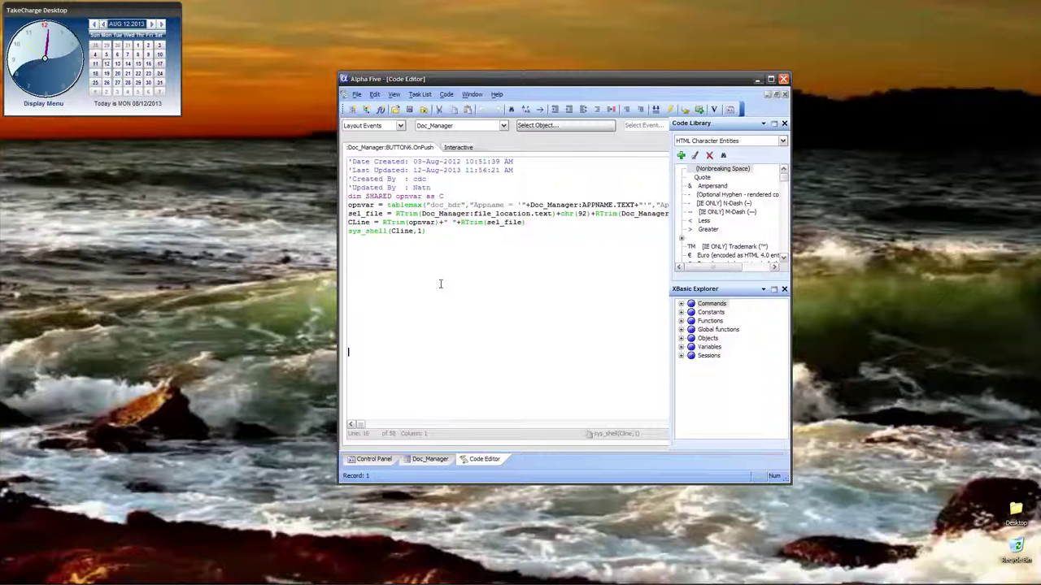
Step: Scroll through the OnPush script and back to the top, then switch to the Doc_Manager tab
key(Down)
key(Down)
key(Down)
key(Down)
key(Down)
key(Down)
key(Down)
key(Down)
key(Down)
key(Down)
key(Down)
key(Down)
key(Down)
key(Down)
key(Down)
key(Down)
key(Down)
key(Down)
key(Down)
key(Down)
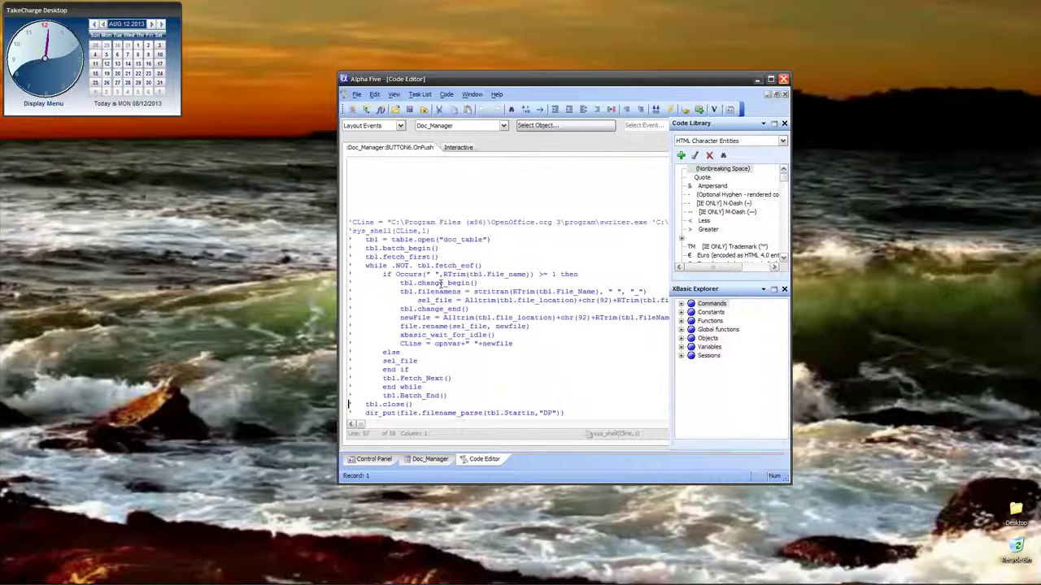
key(Up)
key(Up)
key(Up)
key(Up)
key(Up)
key(Up)
key(Up)
key(Up)
key(Up)
key(Up)
key(Up)
key(Up)
key(Up)
key(Up)
key(Up)
key(Up)
key(Up)
key(Up)
key(Up)
key(Up)
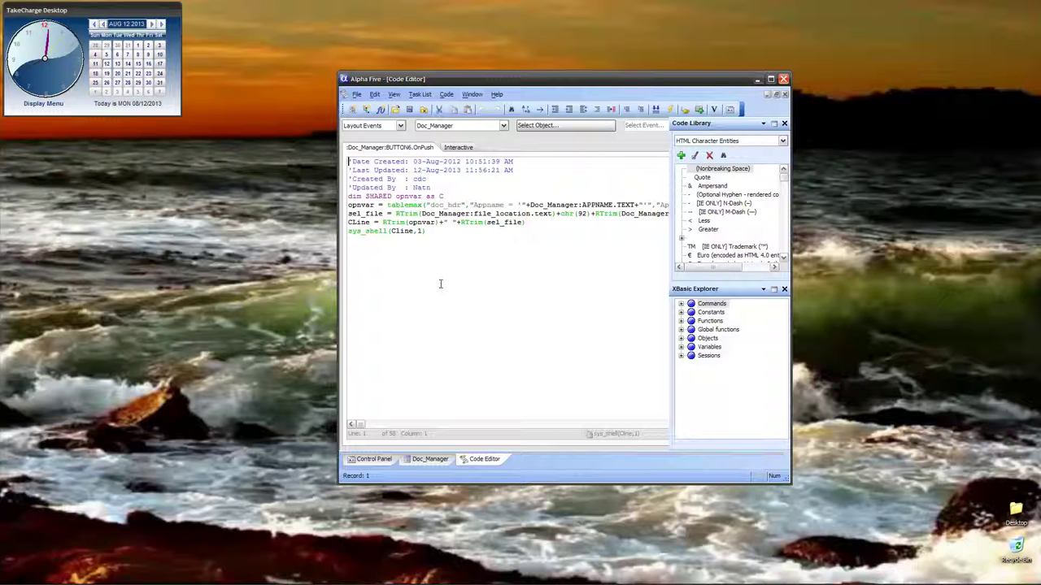
click(443, 463)
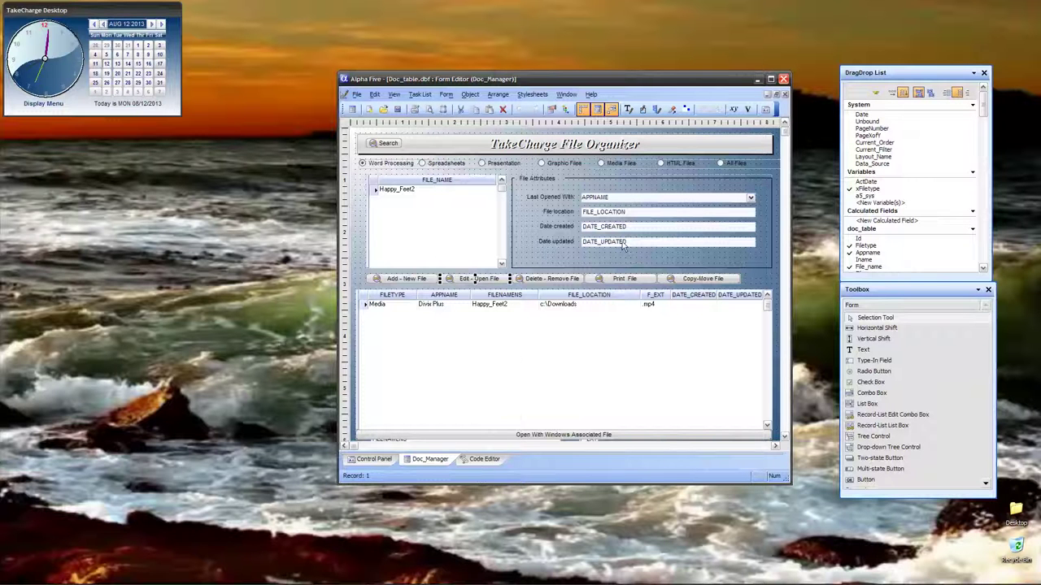
Step: Close Alpha Five and launch TC File Manager from TakeCharge Desktop Apps
click(783, 79)
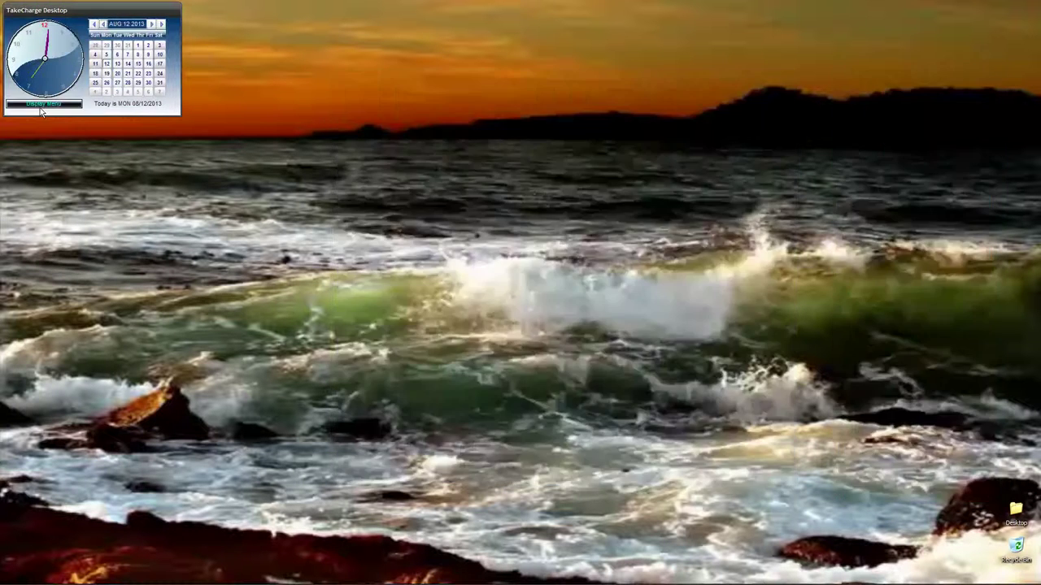
click(39, 107)
mouse_move(112, 124)
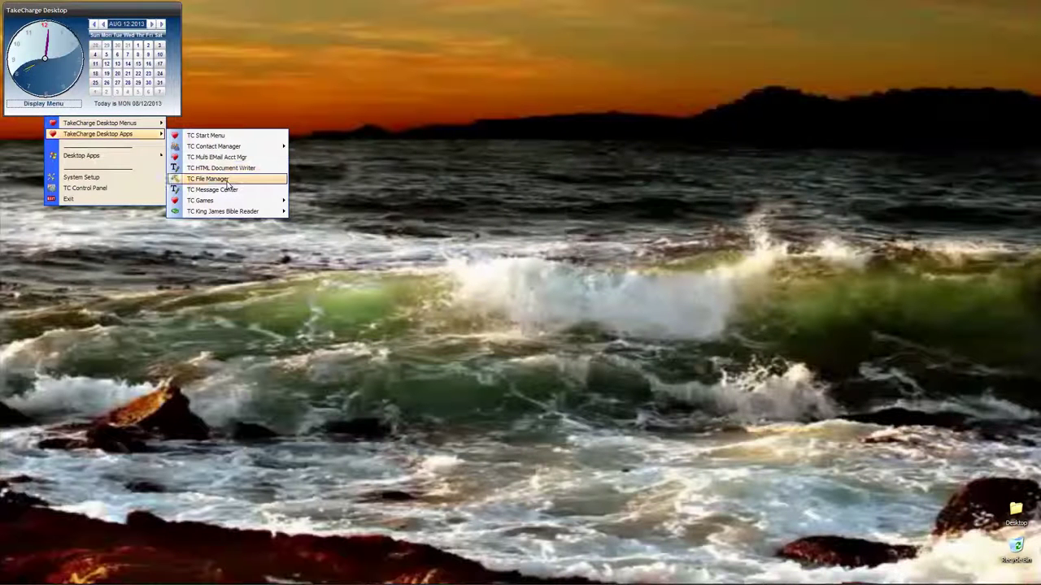
click(229, 181)
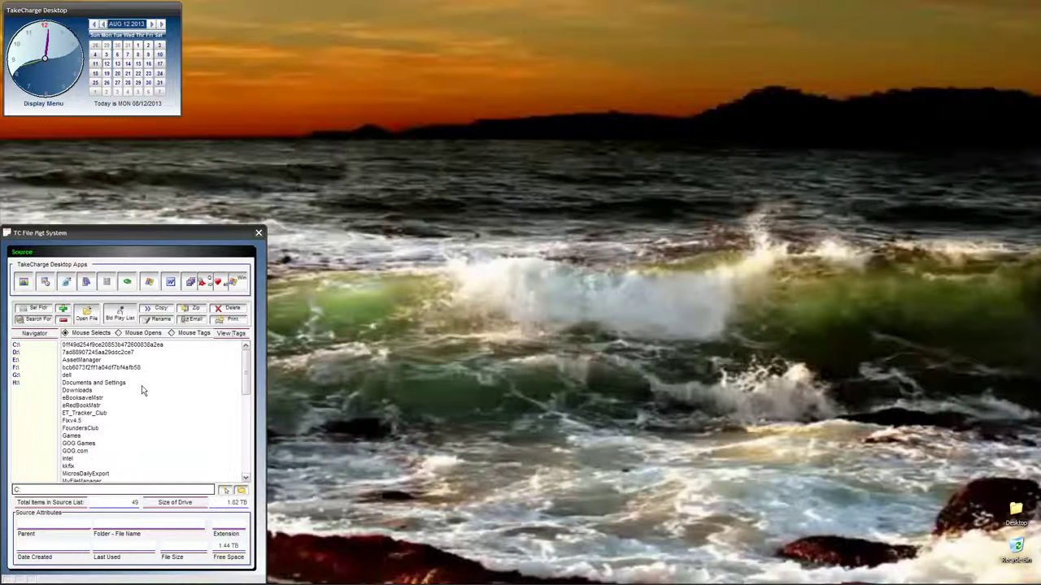
Step: Turn on Mouse Opens and browse Documents and Settings > user > My Documents
click(145, 334)
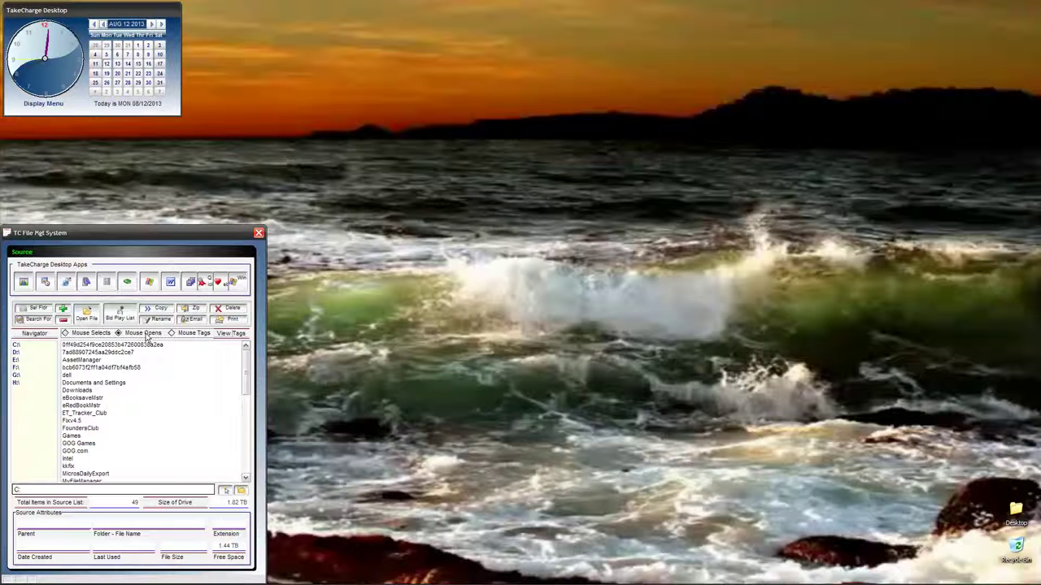
click(92, 383)
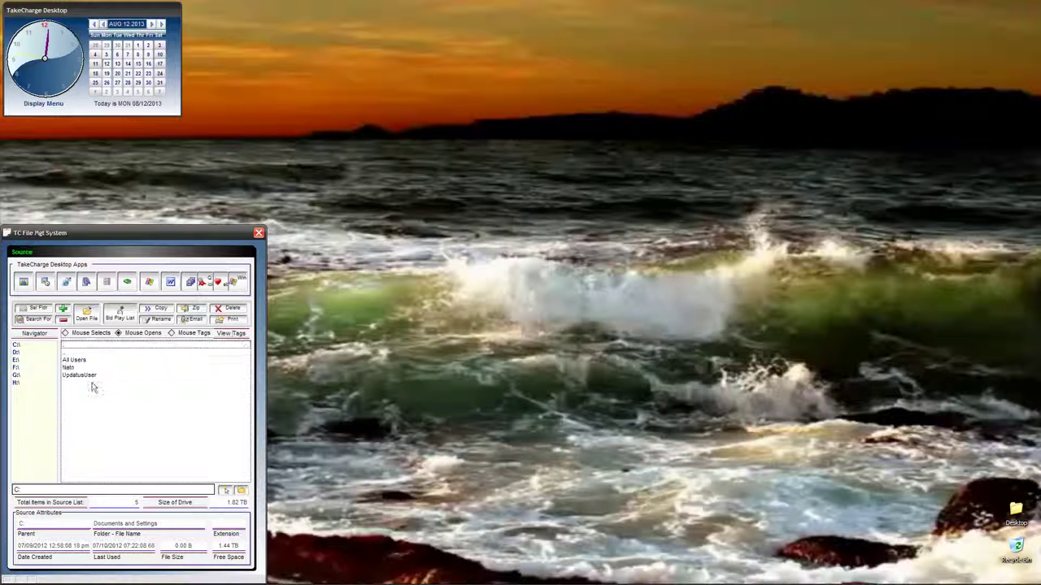
click(69, 367)
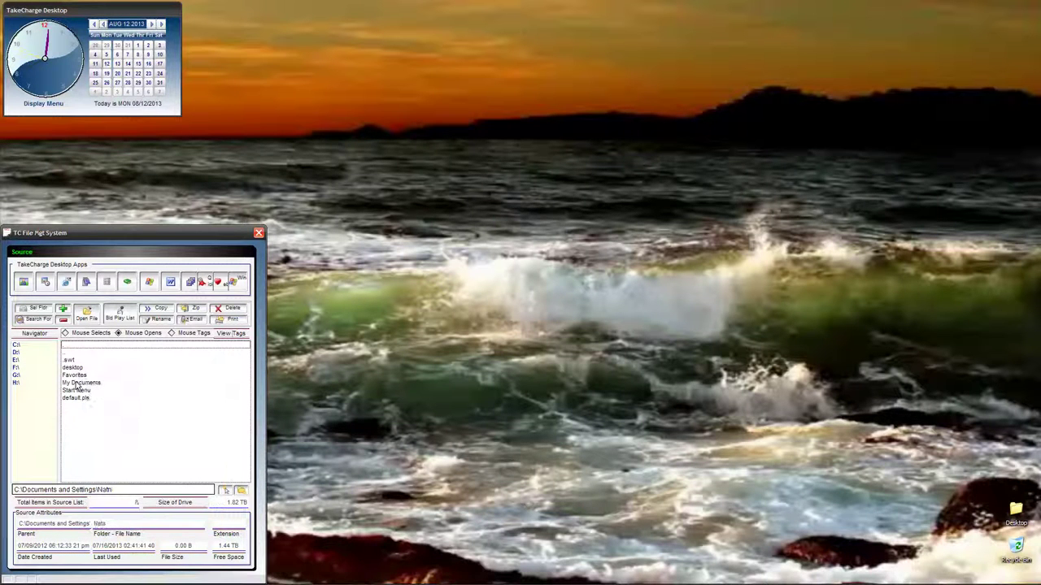
click(78, 383)
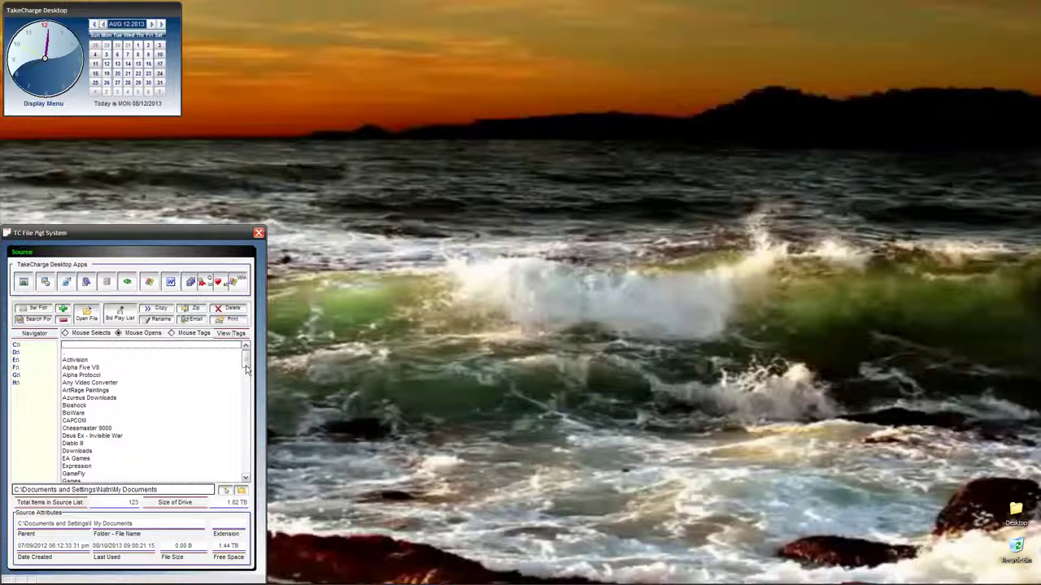
drag(247, 370, 248, 405)
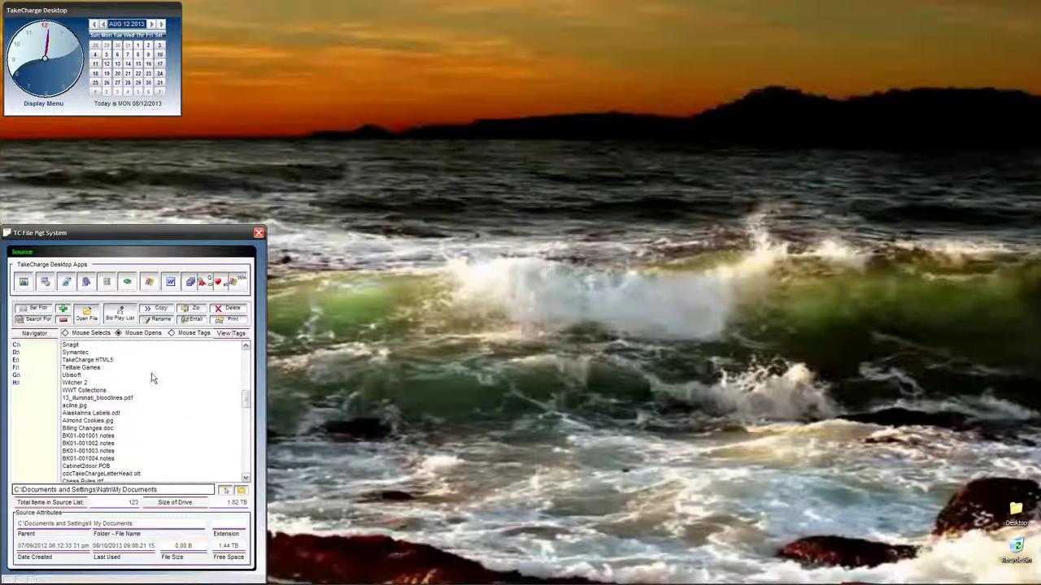
Step: Show the Copy dropdown's options, then close the TC File Mgt System window
click(161, 309)
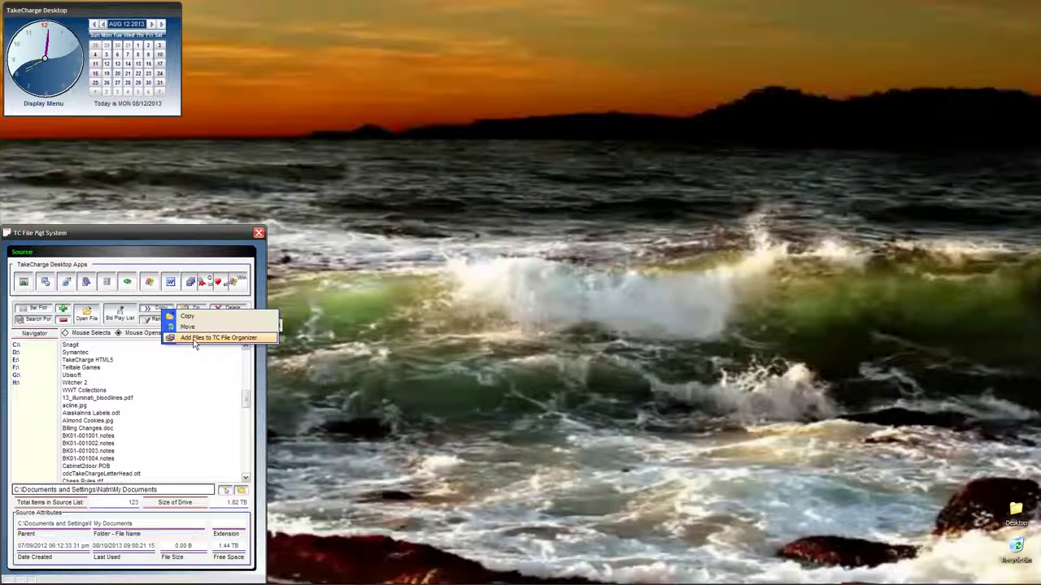
click(259, 235)
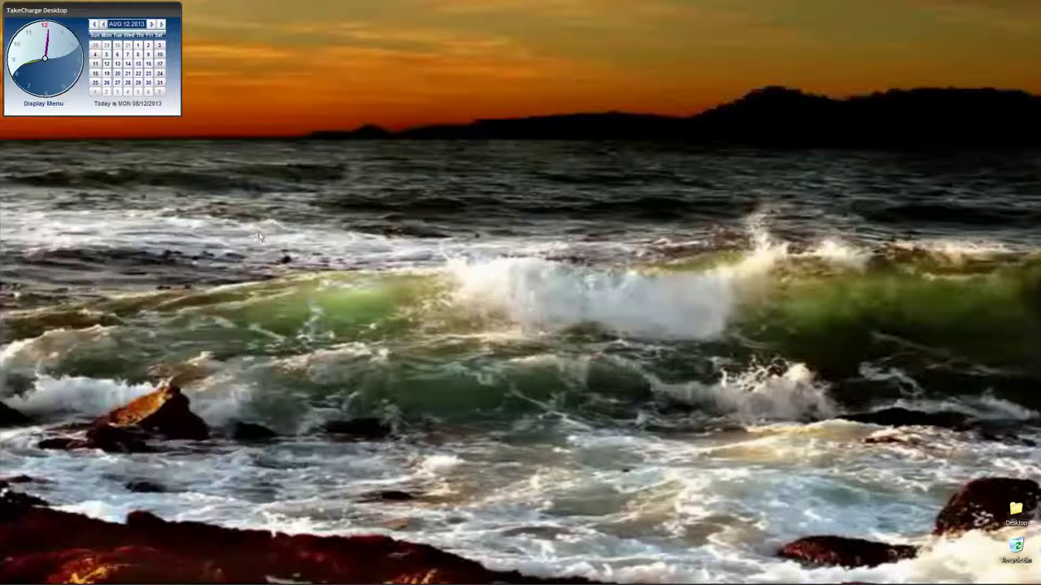
Step: Launch TC File Organizer from Display Menu > TakeCharge Desktop Menus
click(65, 106)
mouse_move(130, 123)
mouse_move(218, 126)
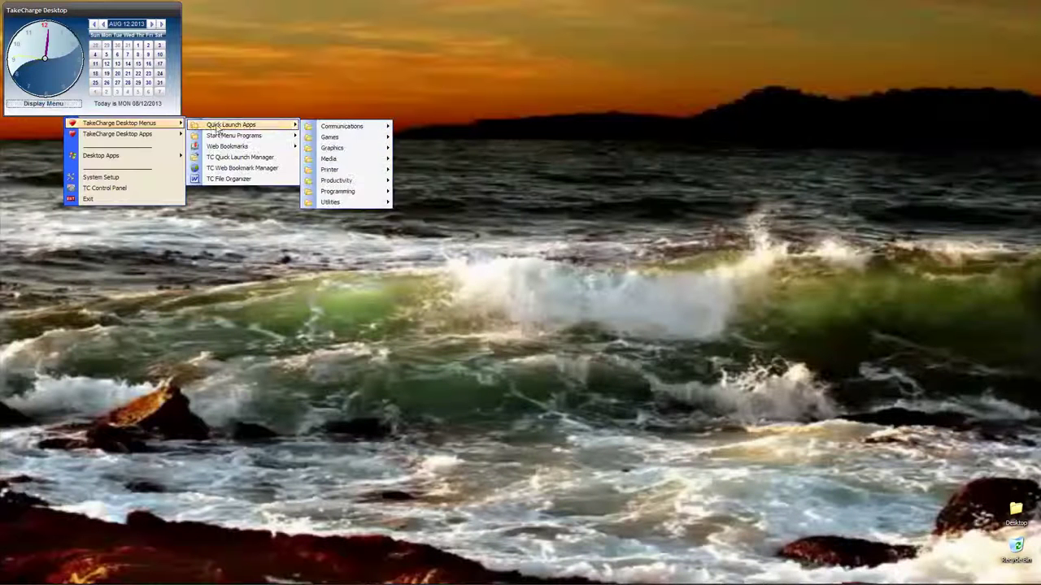
click(278, 197)
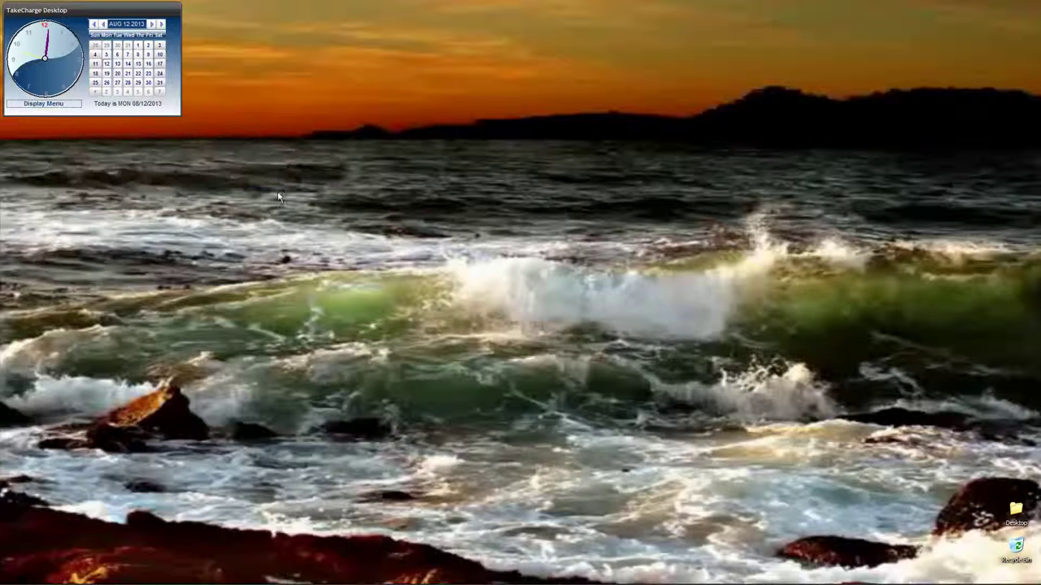